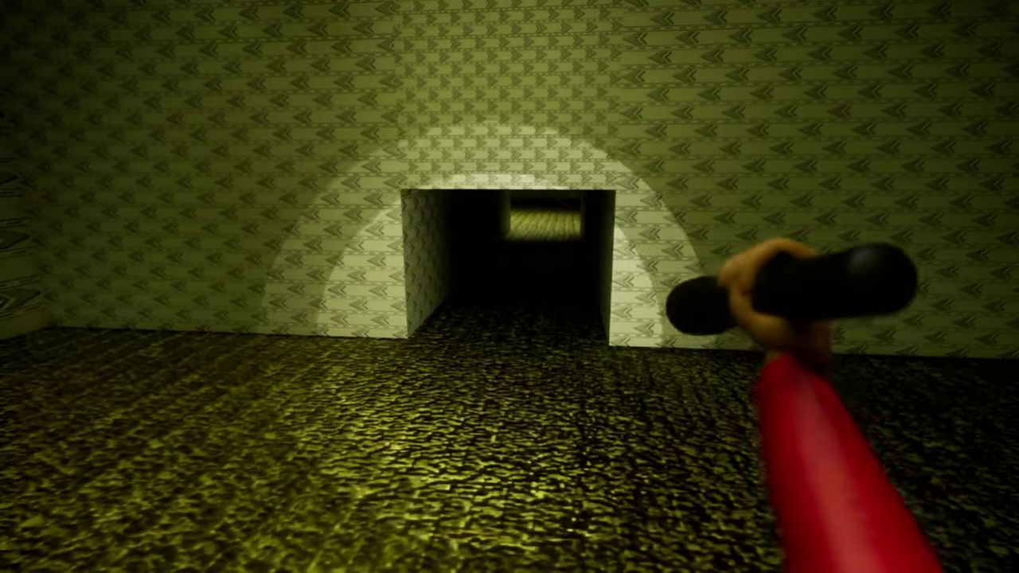
Step: Bring up the OBS recorder window over the game to confirm recording is running
key("super")
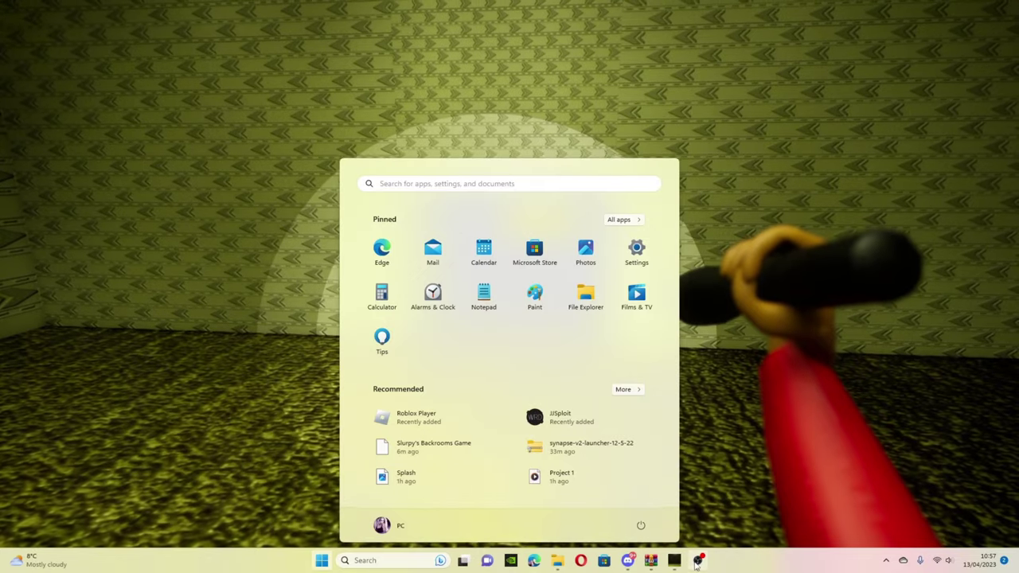
left_click(698, 561)
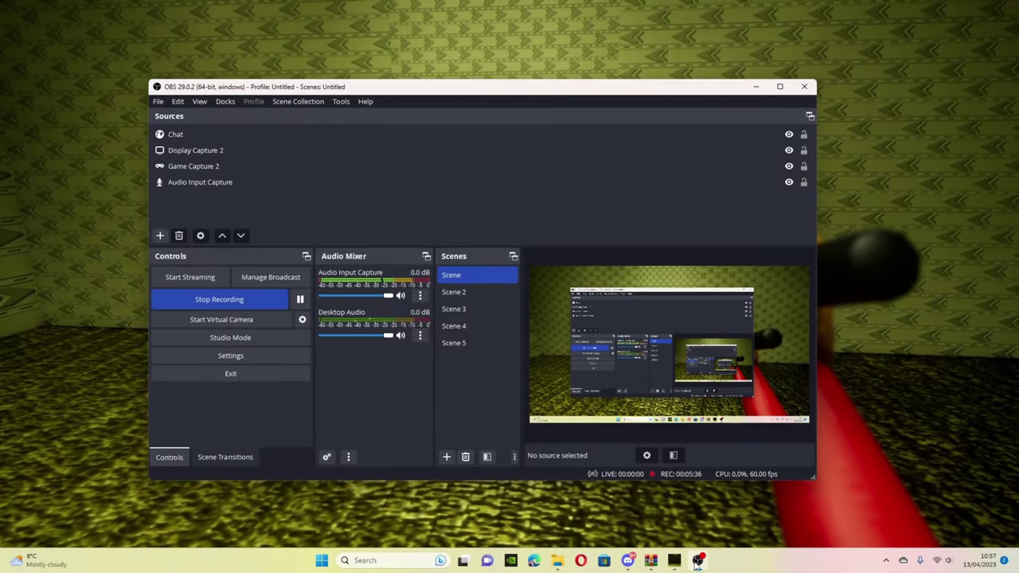
Step: Return to the game and walk through the tunnel and alcove into the lit corridor
left_click(697, 562)
key("w")
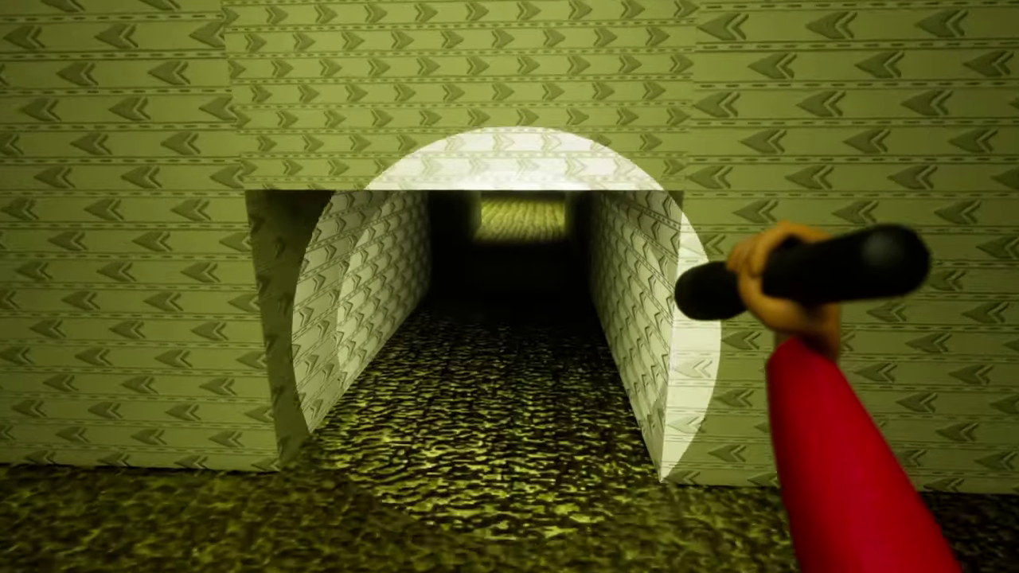
key("w")
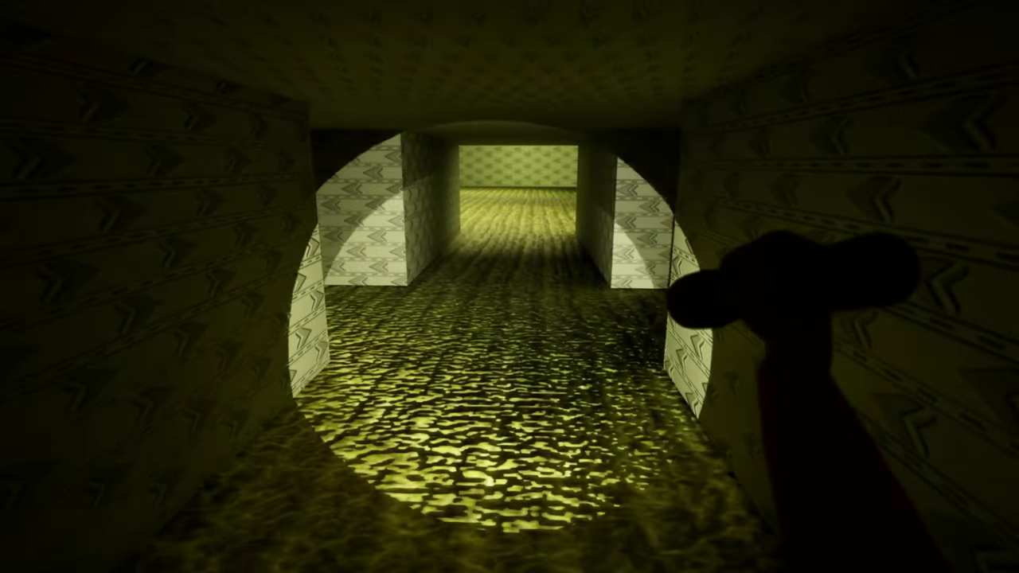
key("w")
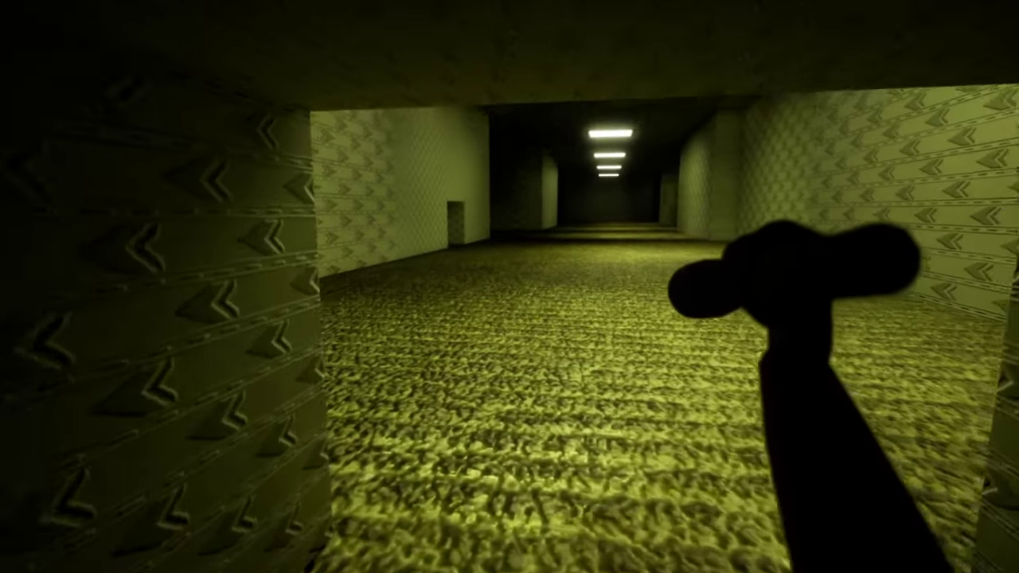
key("w")
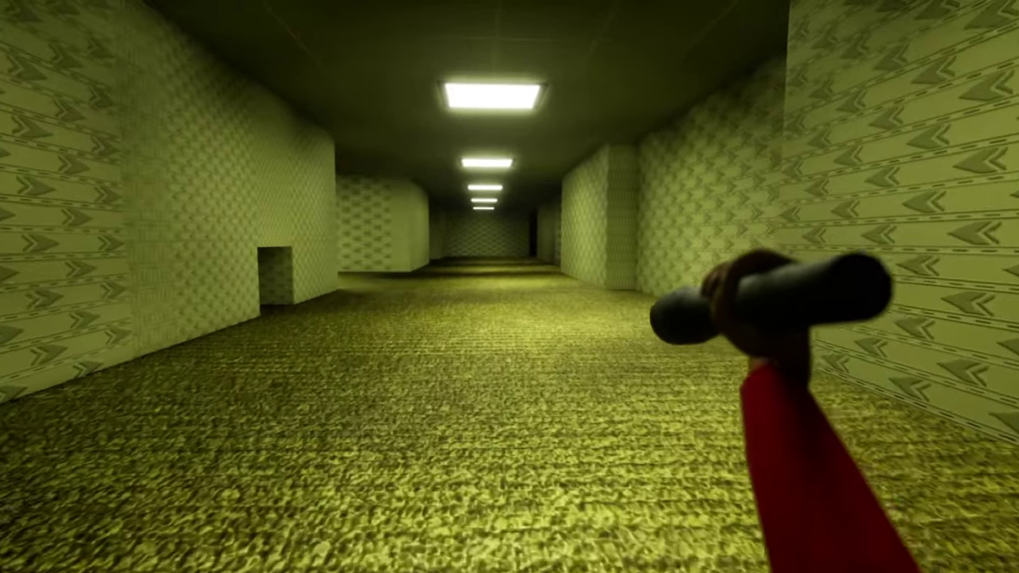
Step: Walk the corridors past the pillar and wide room, turning from the dead-end toward the armchair
key("w")
key("w")
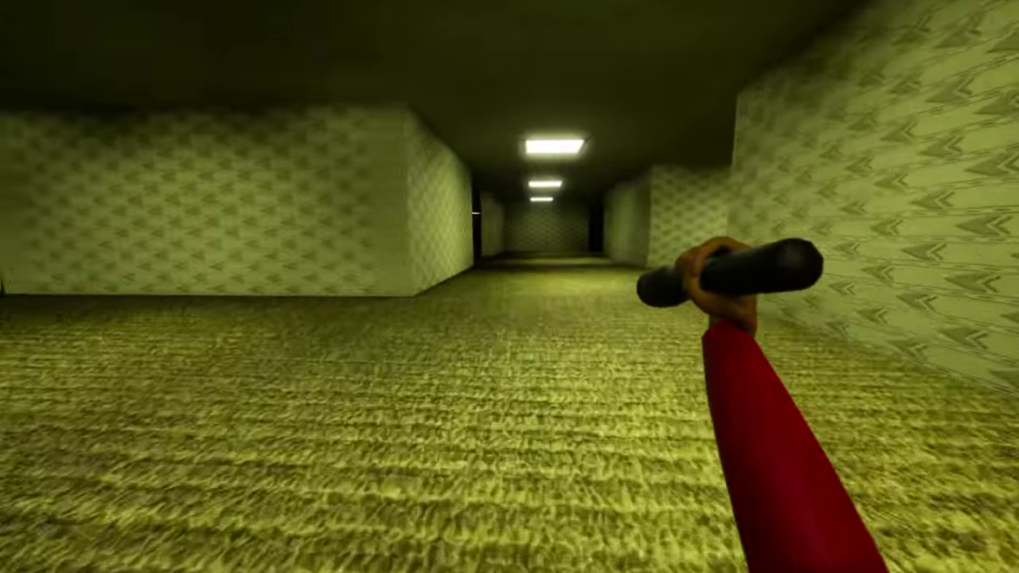
key("w")
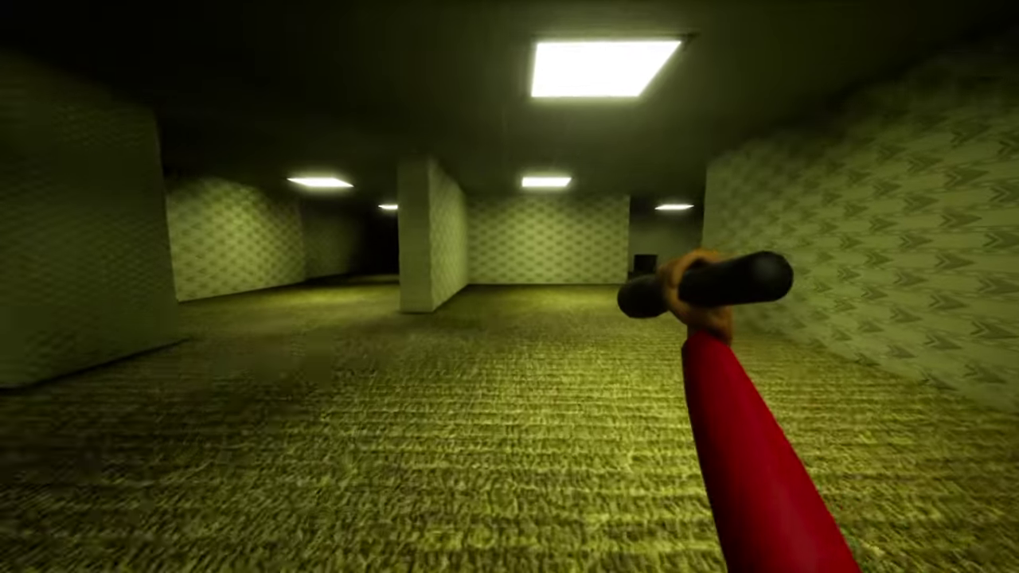
key("w")
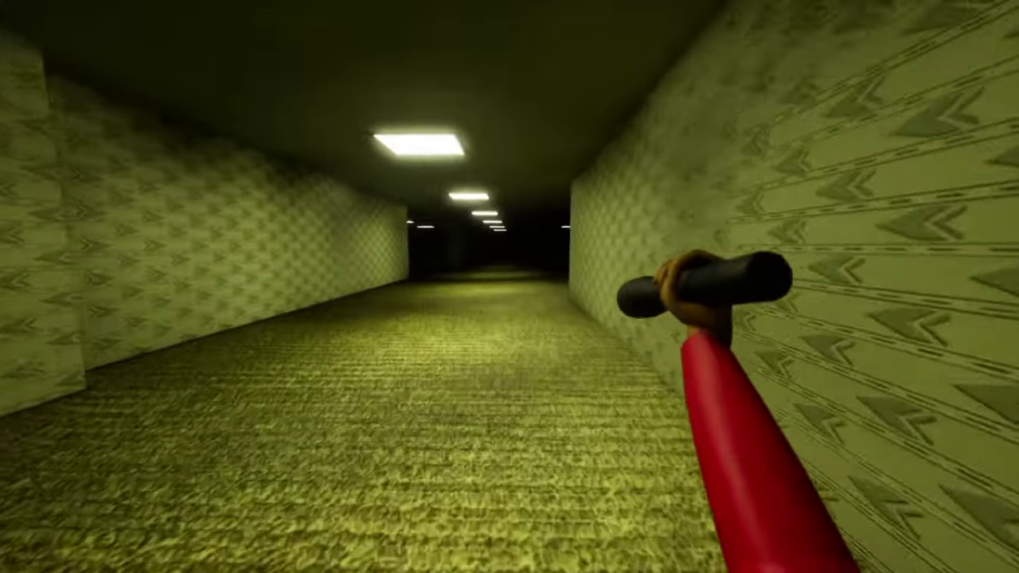
key("w")
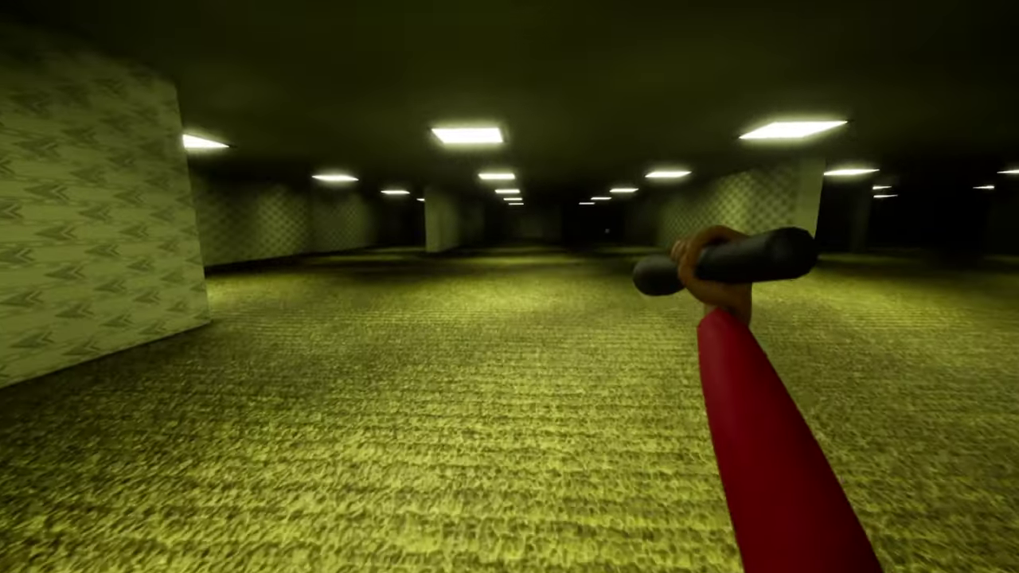
key("w")
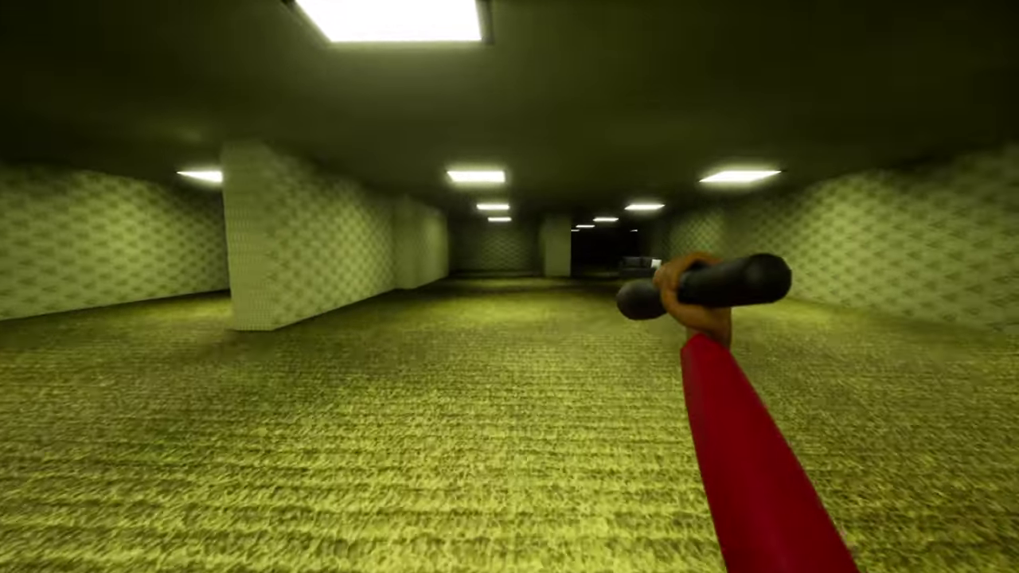
key("w")
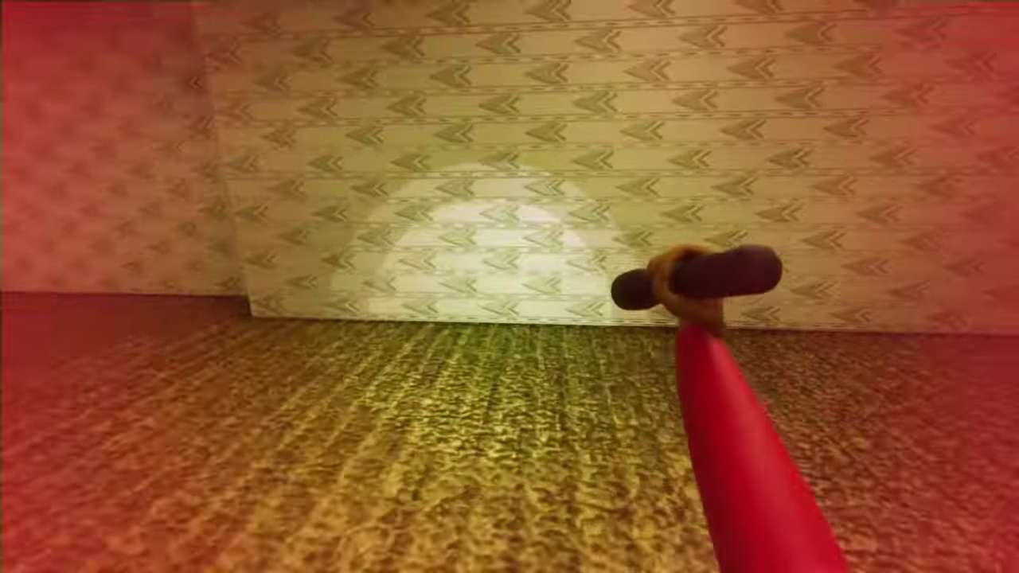
left_click_drag(509, 287, 239, 287)
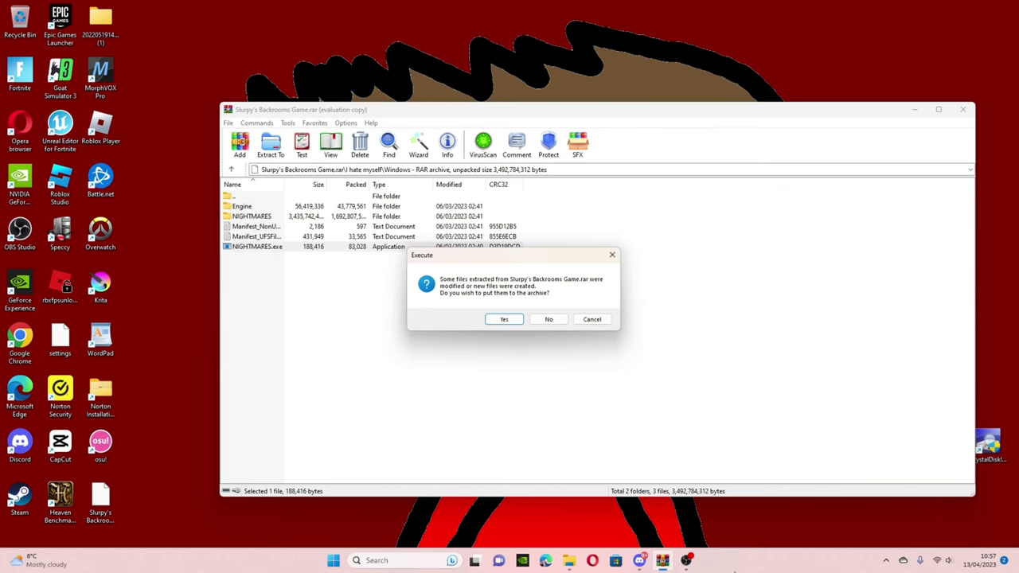
left_click(687, 560)
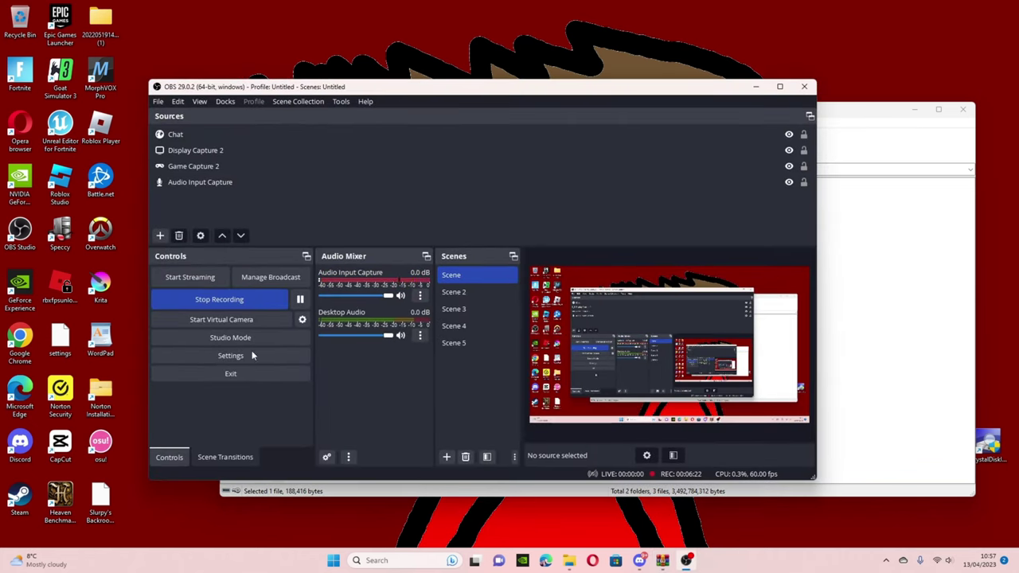